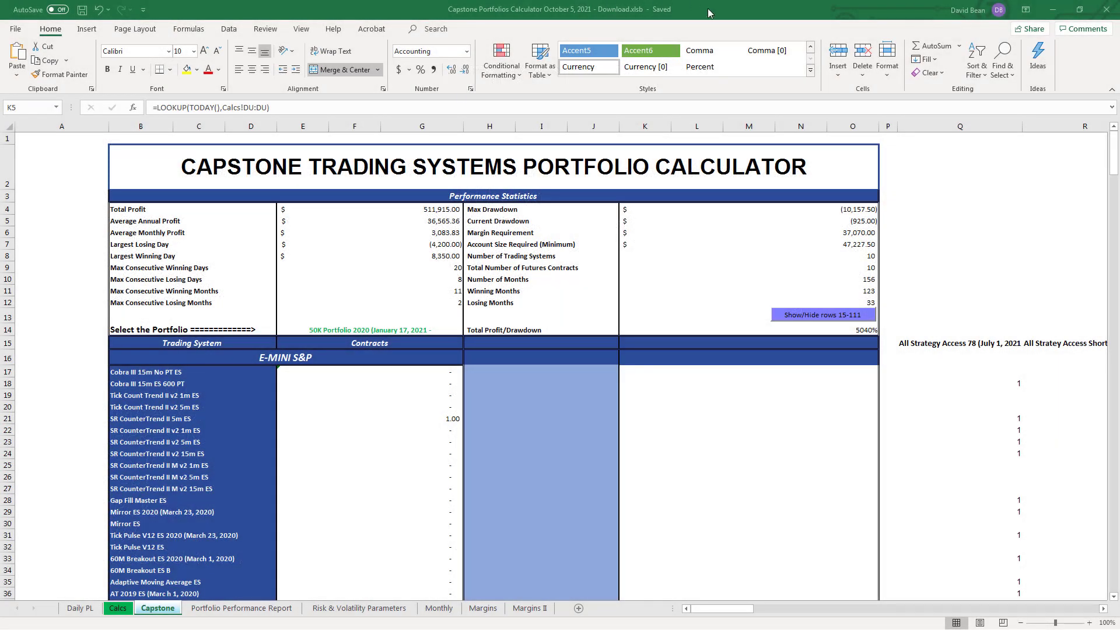
- Check the Current Drawdown value in cell K5 of the Capstone portfolio calculator
click(860, 220)
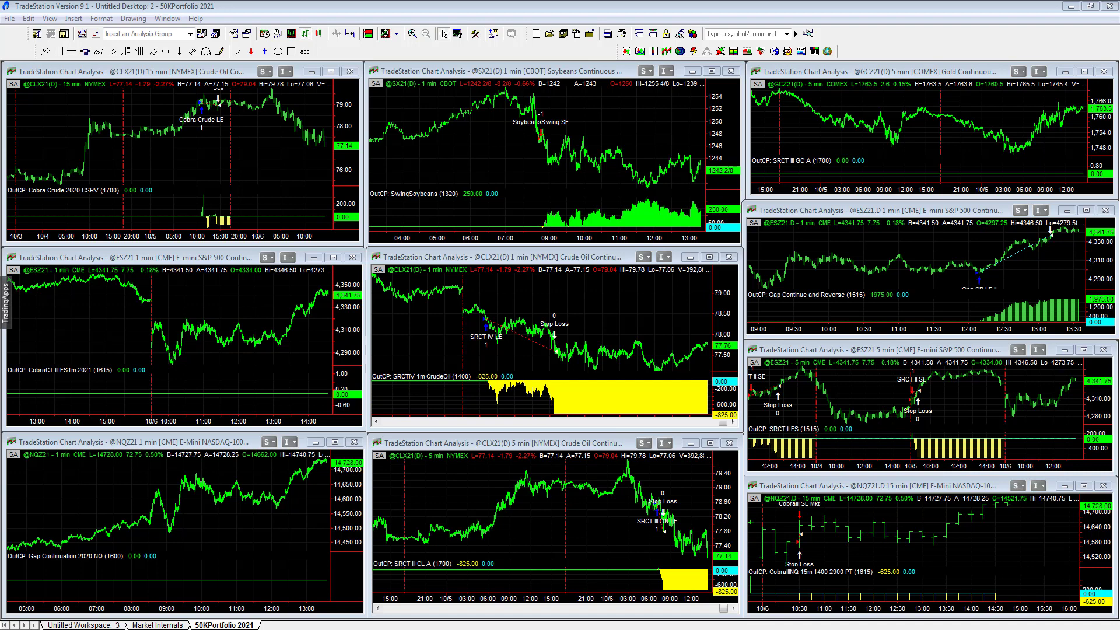
- Hand-write the losses -100 on the crude oil chart and -220 and -310 on the S&P chart
mouse_move(200, 202)
mouse_down()
mouse_move(235, 200)
mouse_move(245, 240)
mouse_up()
mouse_move(270, 188)
mouse_down()
mouse_move(298, 196)
mouse_move(260, 184)
mouse_up()
mouse_move(337, 184)
mouse_down()
mouse_move(392, 193)
mouse_move(325, 176)
mouse_up()
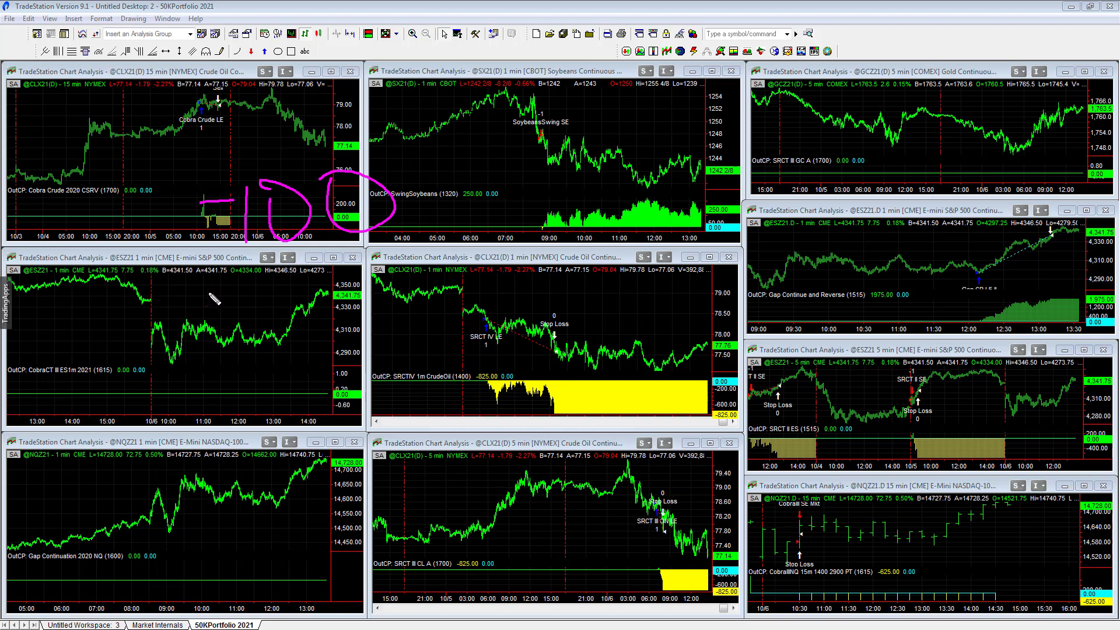
mouse_move(185, 299)
mouse_down()
mouse_move(261, 323)
mouse_move(313, 287)
mouse_move(320, 335)
mouse_move(332, 292)
mouse_move(415, 318)
mouse_move(415, 274)
mouse_up()
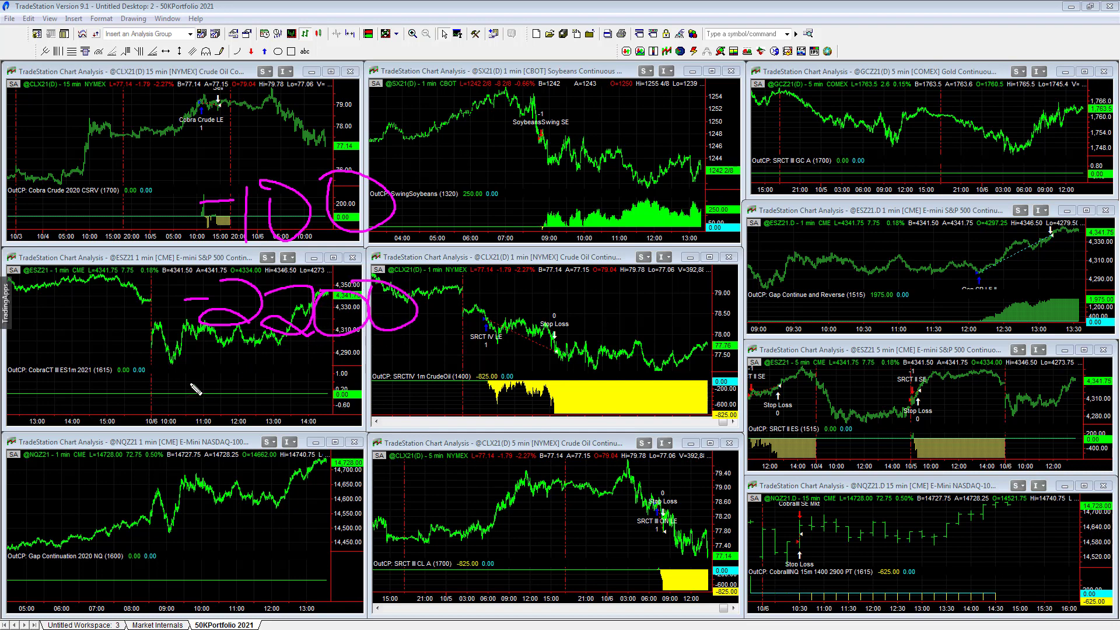
drag(184, 387, 207, 385)
mouse_move(213, 367)
mouse_down()
mouse_move(247, 383)
mouse_move(221, 412)
mouse_up()
mouse_move(270, 382)
mouse_down()
mouse_move(270, 414)
mouse_move(298, 415)
mouse_move(289, 379)
mouse_move(343, 384)
mouse_up()
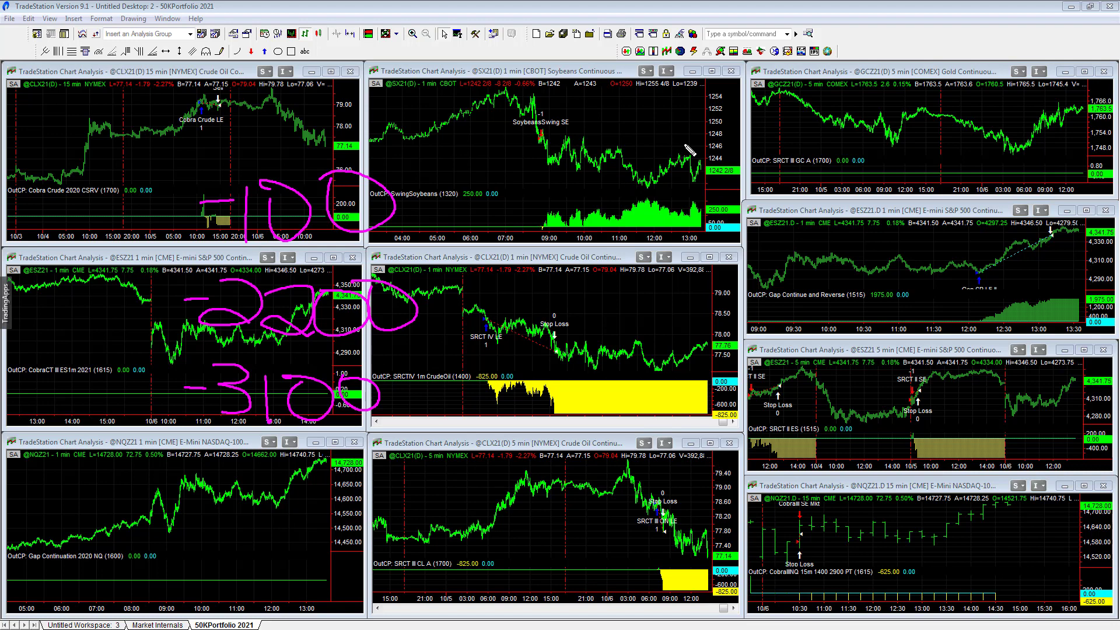
- Circle the losing trades on the Crude Oil 1-min and 5-min and NASDAQ 15-min charts, adding an arrow
mouse_move(646, 310)
mouse_down()
mouse_move(452, 327)
mouse_move(697, 290)
mouse_move(602, 274)
mouse_up()
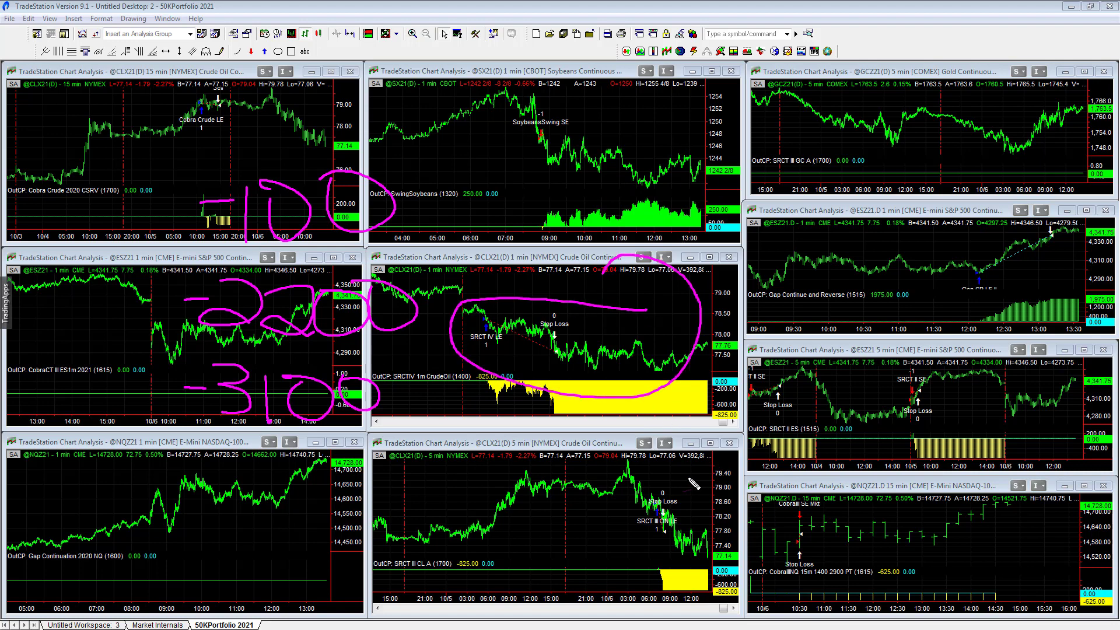
mouse_move(683, 496)
mouse_down()
mouse_move(607, 525)
mouse_move(720, 572)
mouse_move(635, 470)
mouse_up()
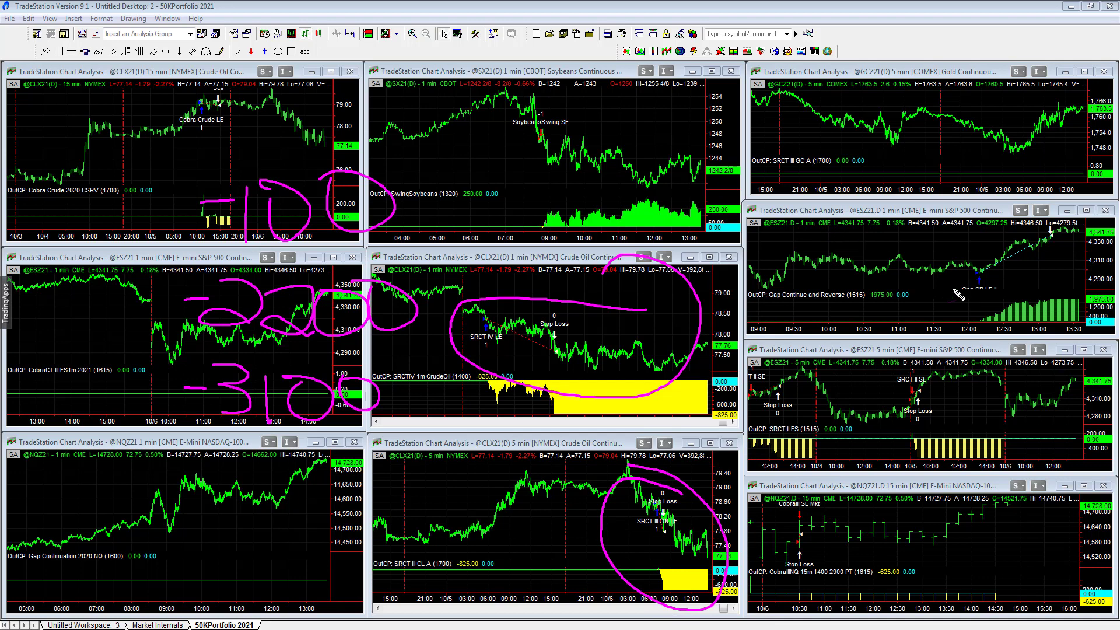
mouse_move(851, 511)
mouse_down()
mouse_move(778, 531)
mouse_move(847, 534)
mouse_move(820, 500)
mouse_up()
mouse_move(973, 529)
mouse_down()
mouse_move(873, 541)
mouse_move(887, 551)
mouse_move(896, 515)
mouse_up()
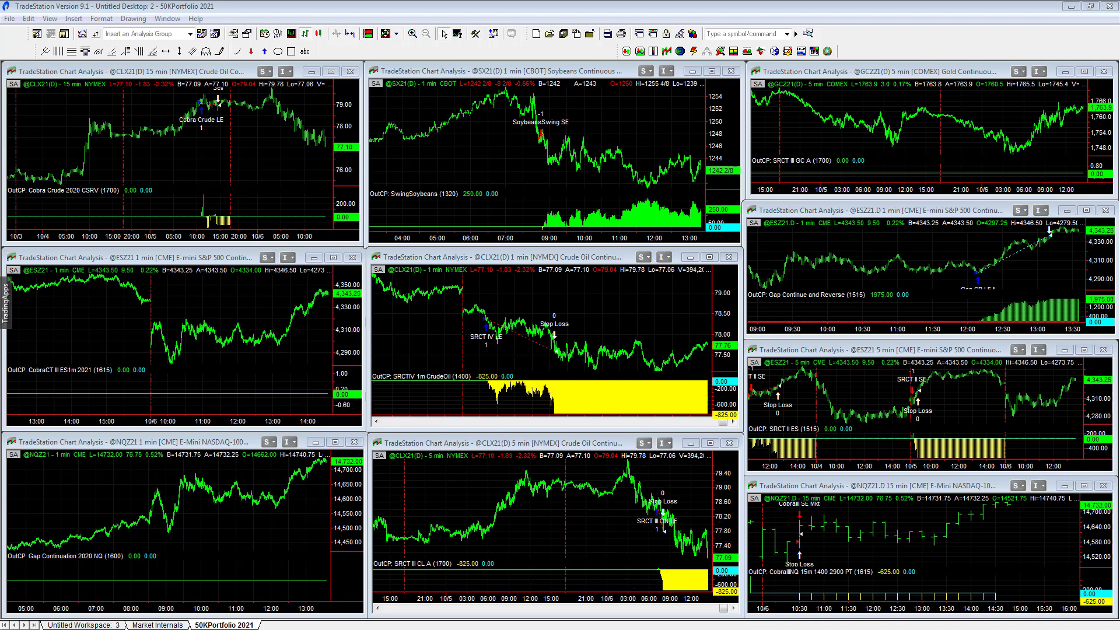
- Enlarge the S&P Gap Continue and Reverse chart to review it, then restore the tiled layout
double_click(825, 211)
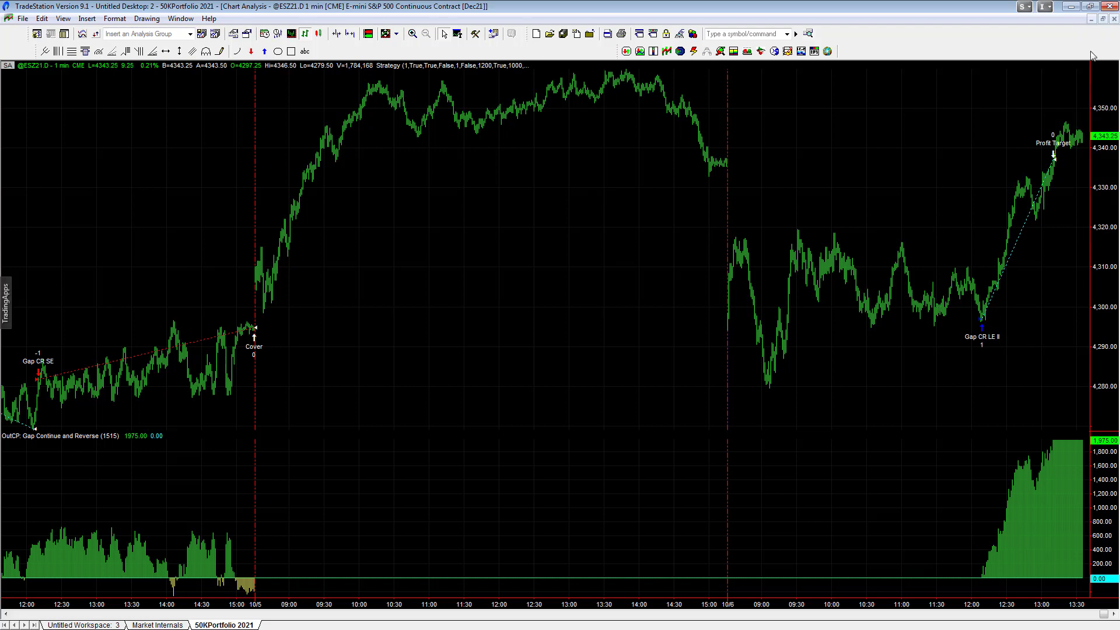
click(1103, 19)
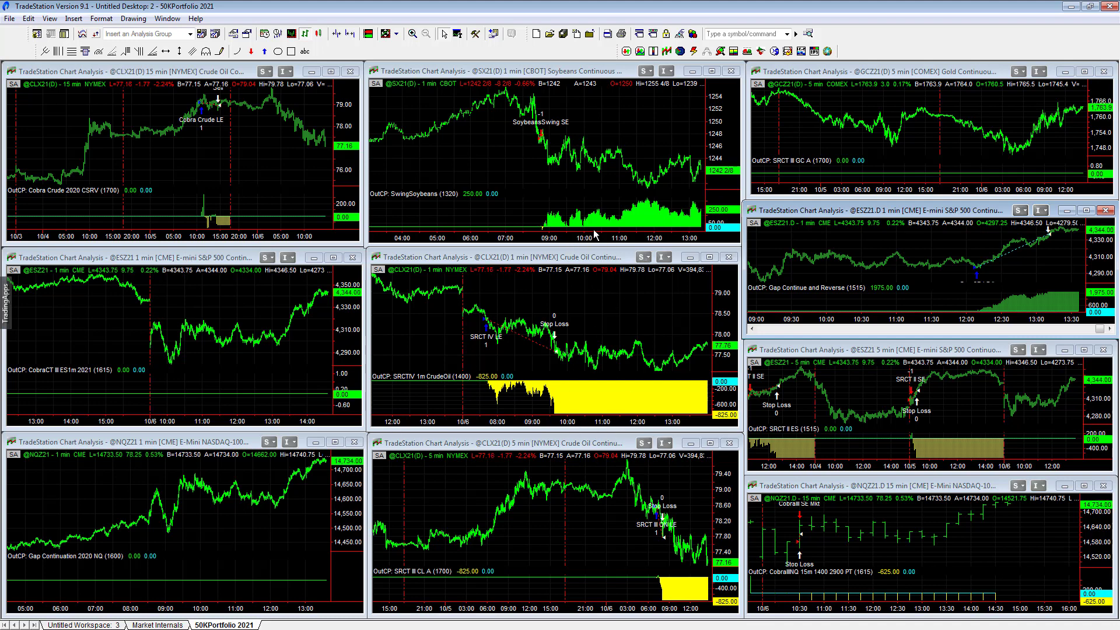
- Inspect a bar on the E-mini S&P 1-min chart, then switch to the Excel portfolio calculator
click(183, 305)
mouse_move(183, 298)
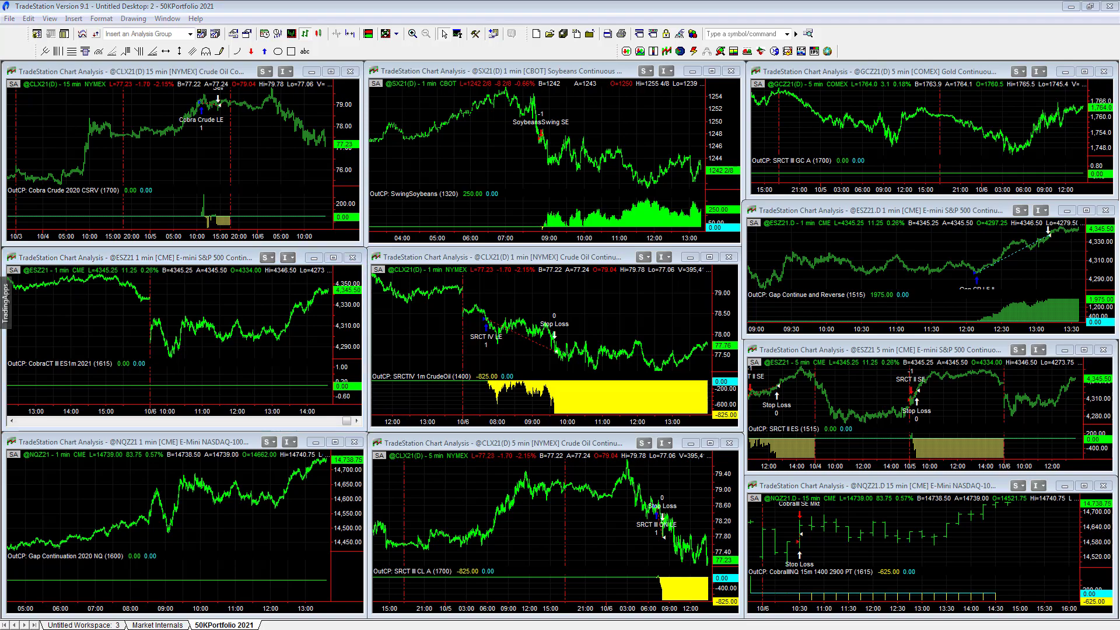
key(alt+Tab)
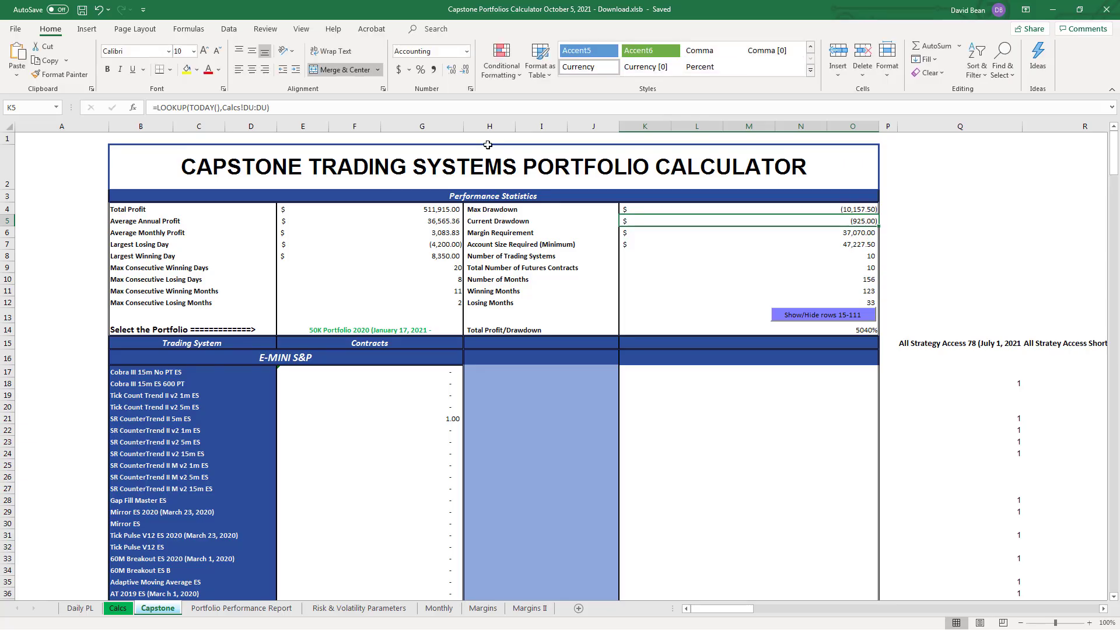
- Hide trading system rows 15–111 and inspect the October and September 2021 monthly results
click(839, 319)
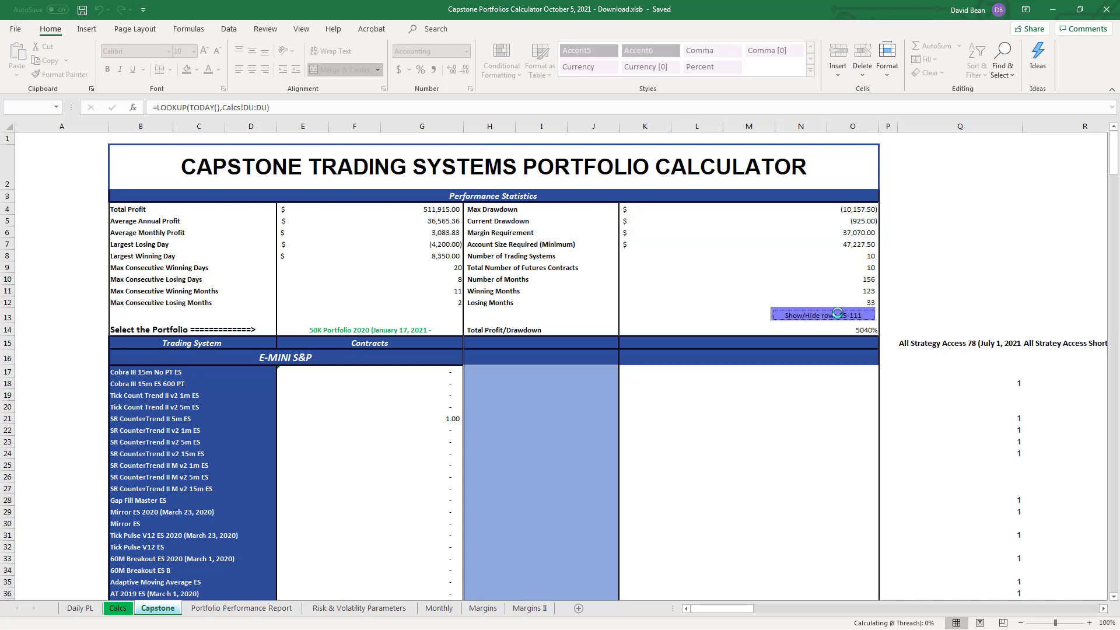
click(968, 381)
click(707, 499)
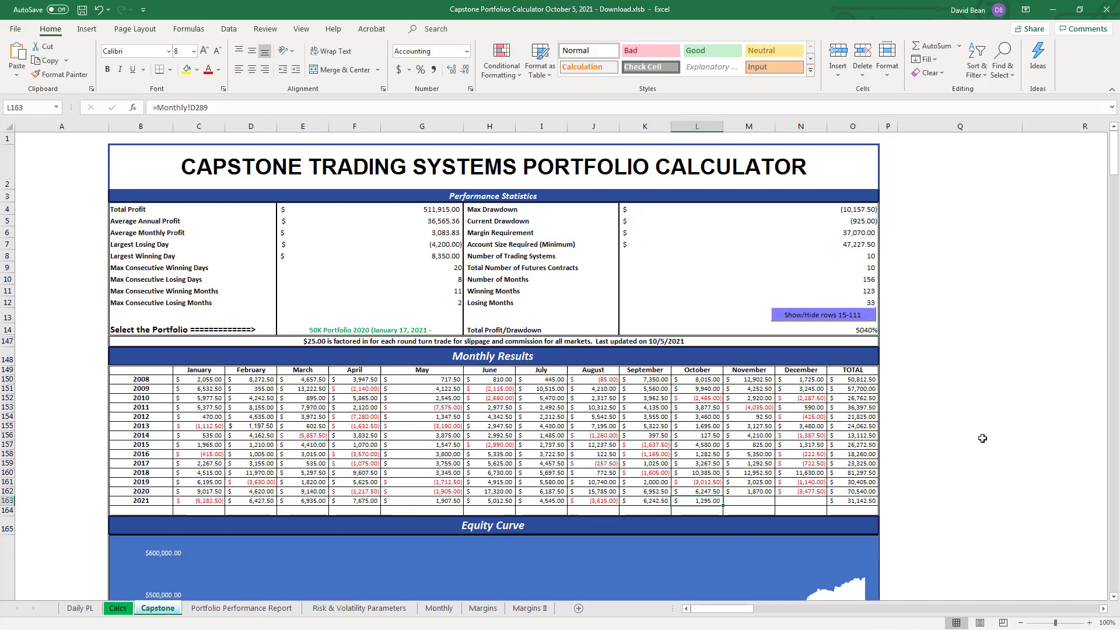
click(656, 500)
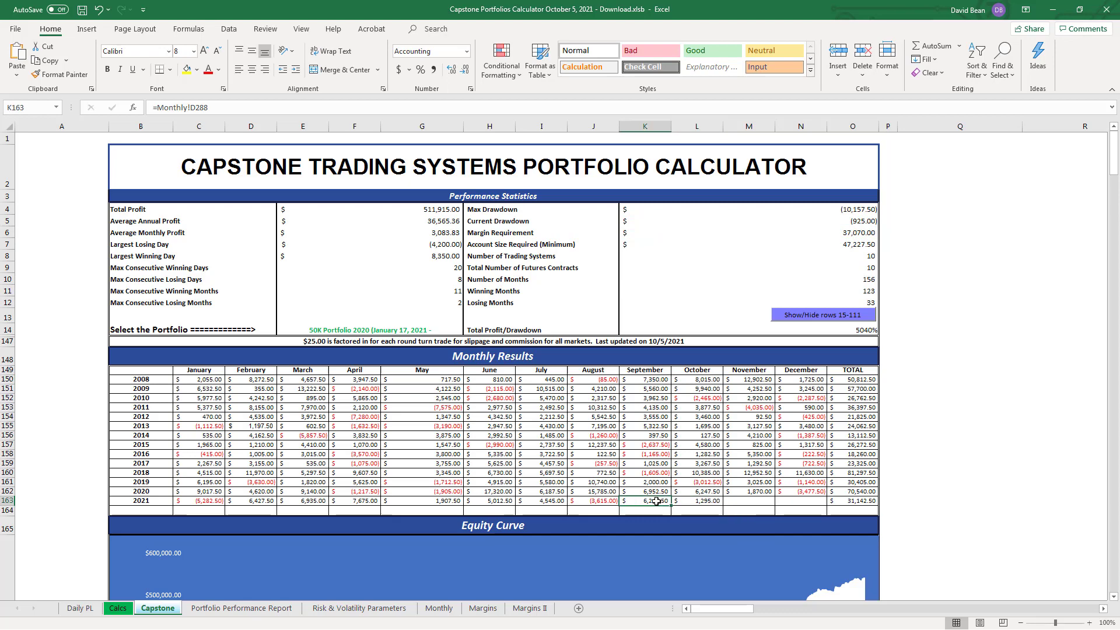
- Review the Equity and Drawdown curves, then minimize the workbook to return to TradeStation
click(1009, 271)
scroll(978, 282, down, 10)
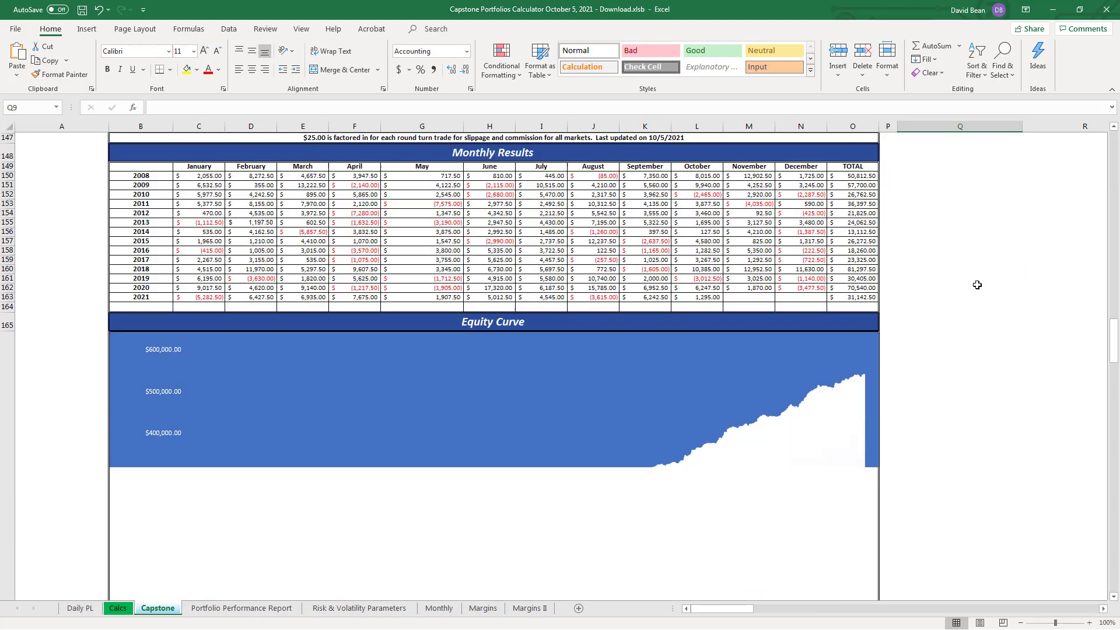
scroll(978, 282, down, 3)
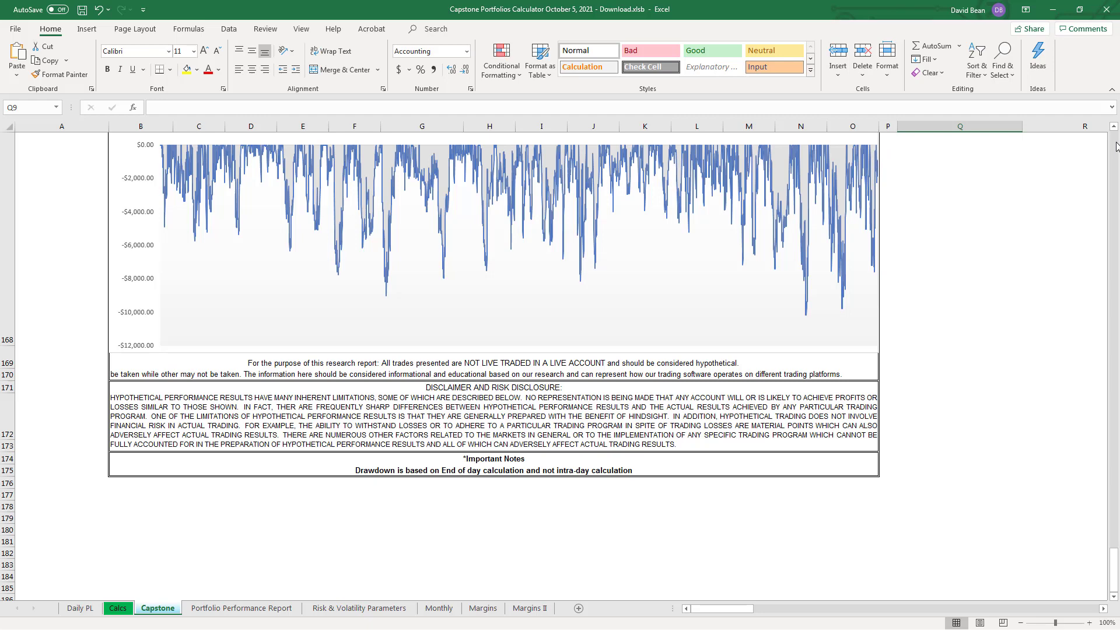
scroll(1115, 146, up, 12)
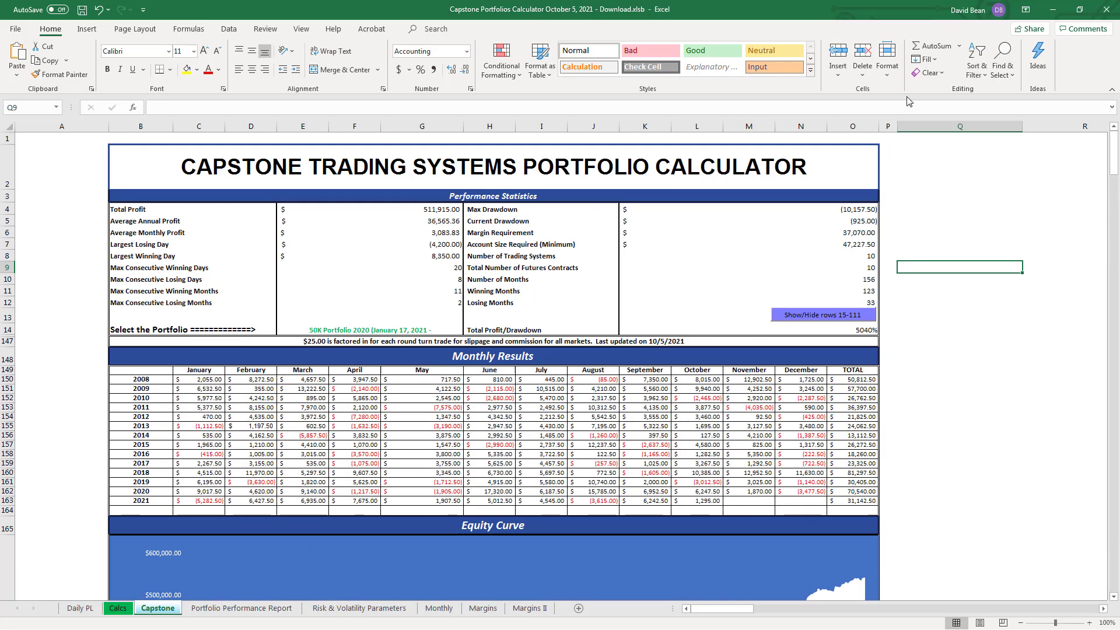
click(1049, 9)
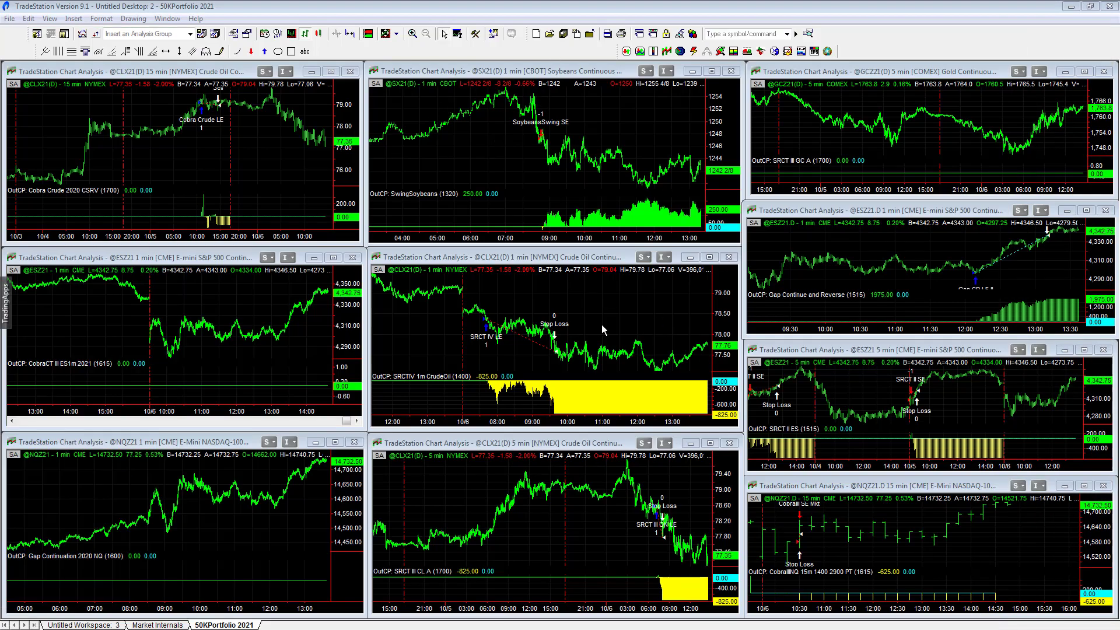
- Examine the trades on the S&P 1-min chart, then switch to the Market Internals workspace
click(977, 257)
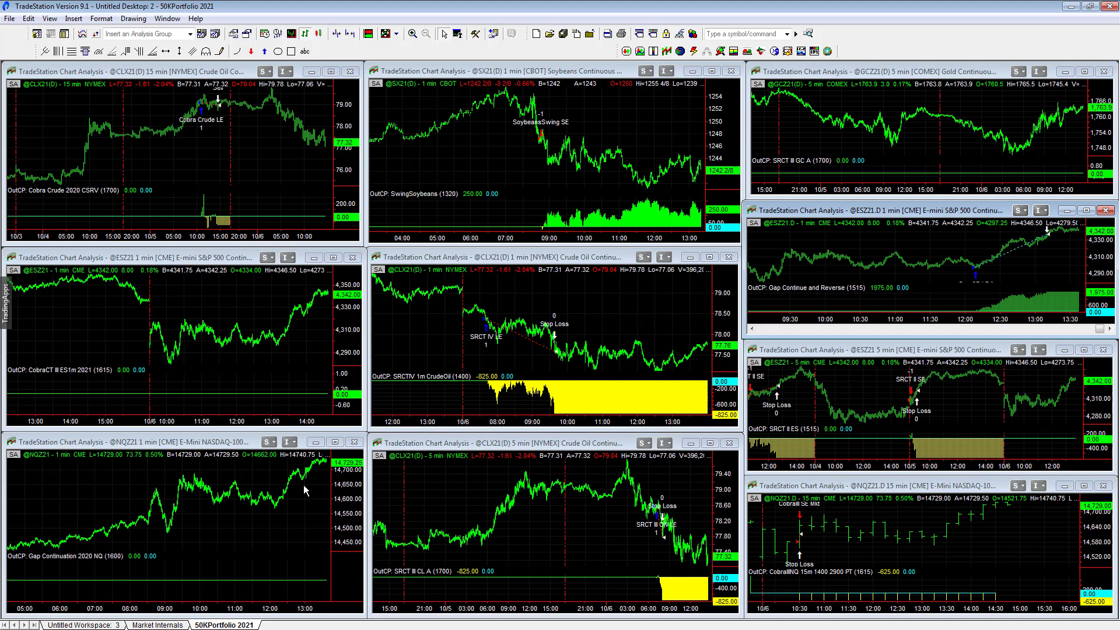
click(173, 625)
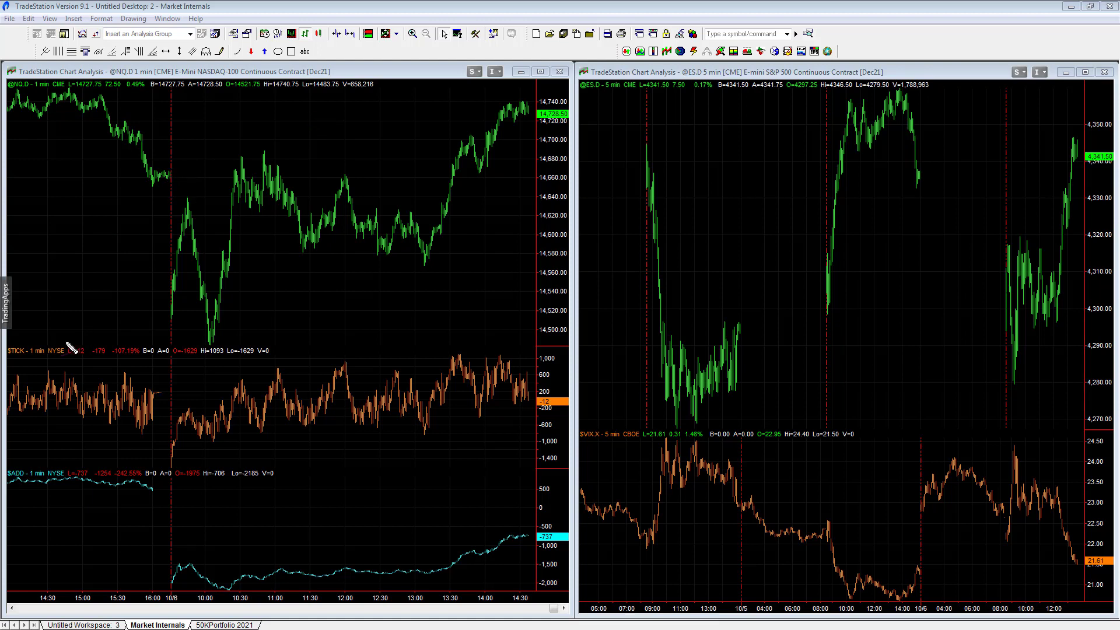
- Underline $TICK and $ADD and trace NQ's opening spike, 13:00 low arrow and afternoon rally
mouse_move(75, 345)
mouse_down()
mouse_move(185, 358)
mouse_move(175, 357)
mouse_move(190, 199)
mouse_up()
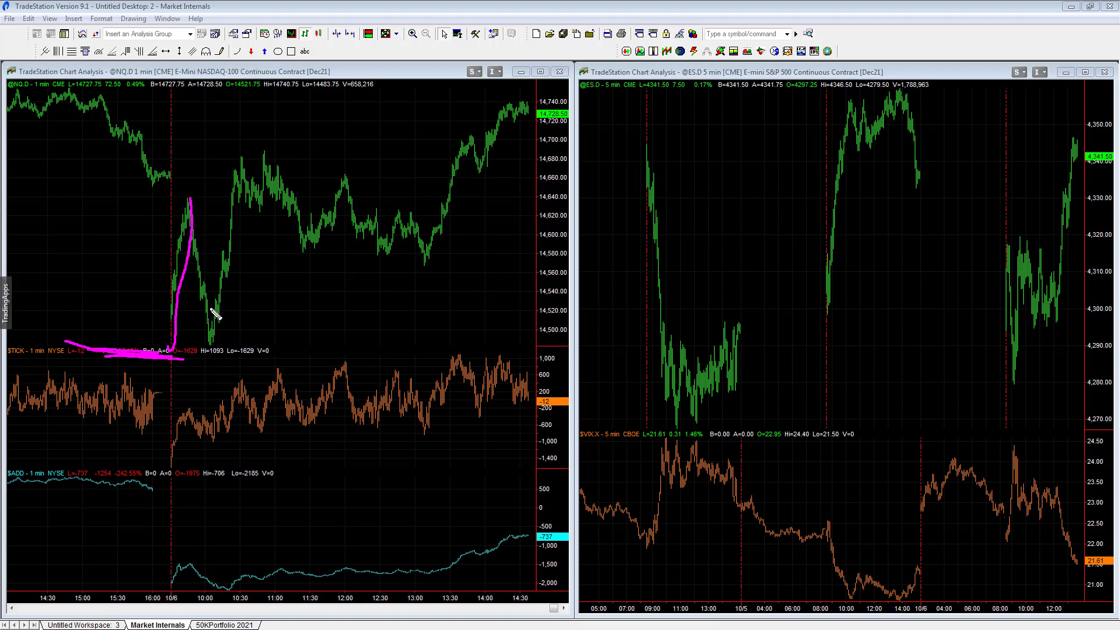
drag(171, 580, 202, 577)
mouse_move(159, 320)
mouse_down()
mouse_move(201, 322)
mouse_move(218, 345)
mouse_move(254, 159)
mouse_move(423, 266)
mouse_up()
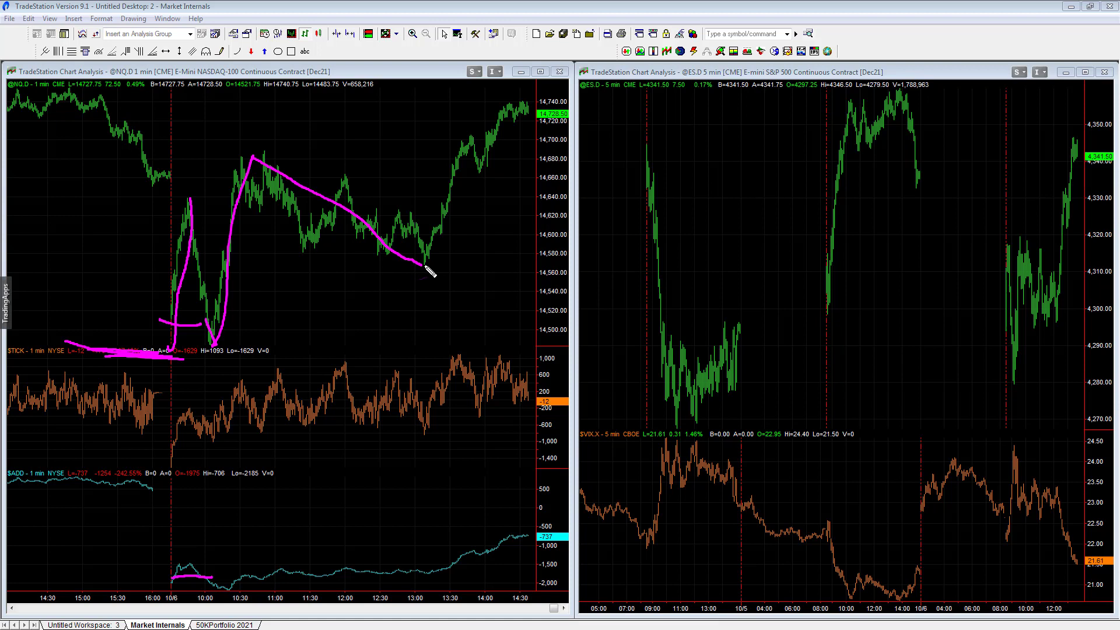
mouse_move(568, 239)
mouse_down()
mouse_move(446, 227)
mouse_move(471, 211)
mouse_up()
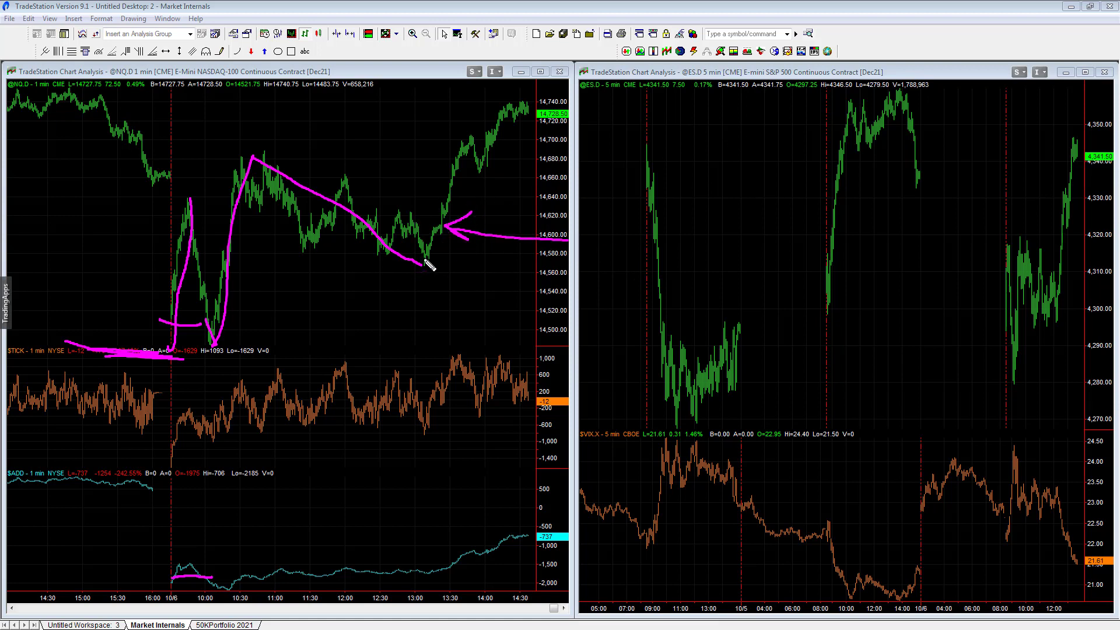
mouse_move(424, 262)
mouse_down()
mouse_move(467, 173)
mouse_move(528, 106)
mouse_up()
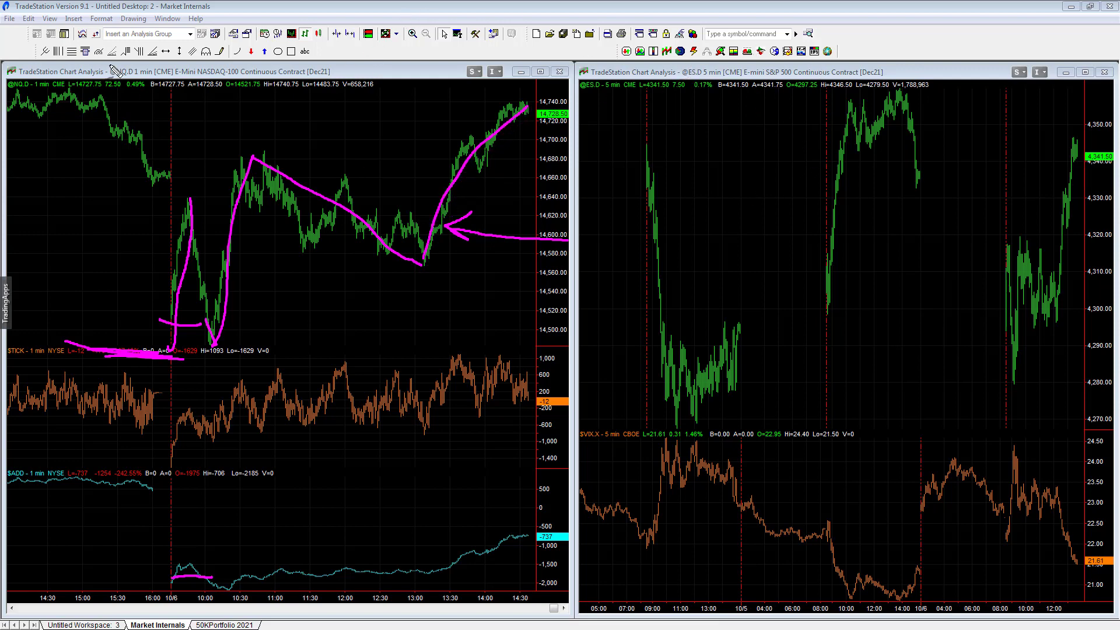
drag(323, 129, 328, 126)
- Thicken the NQ rally line to about 14,730, re-underline $TICK and link the prior close to $TICK
mouse_move(424, 257)
mouse_down()
mouse_move(461, 170)
mouse_move(528, 100)
mouse_up()
drag(421, 261, 520, 110)
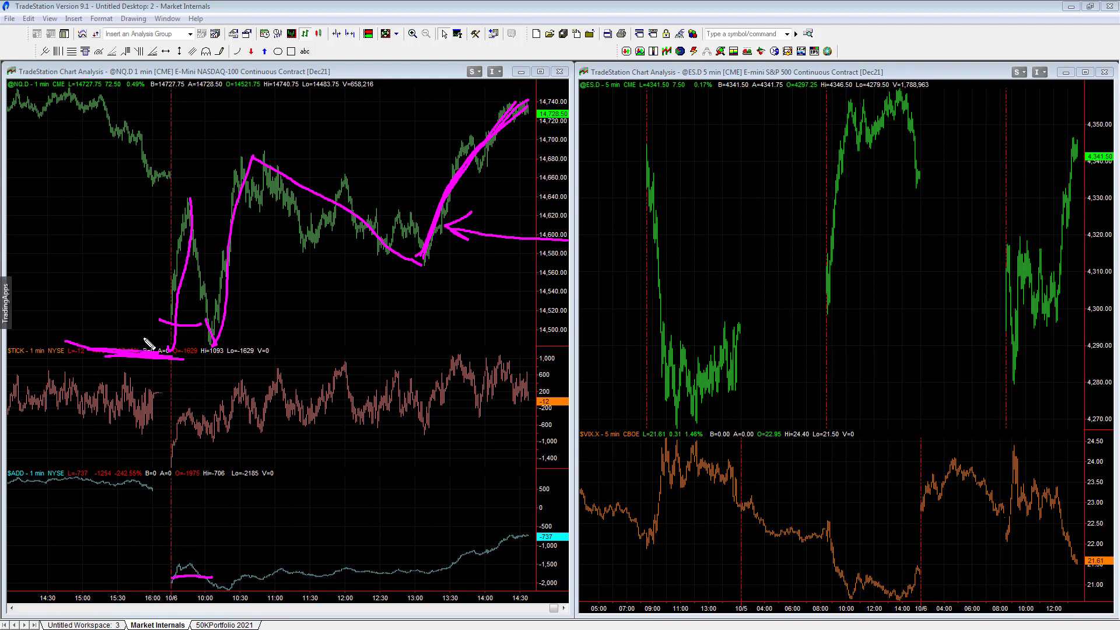
drag(86, 357, 172, 361)
mouse_move(167, 176)
mouse_down()
mouse_move(209, 135)
mouse_move(189, 100)
mouse_move(216, 93)
mouse_up()
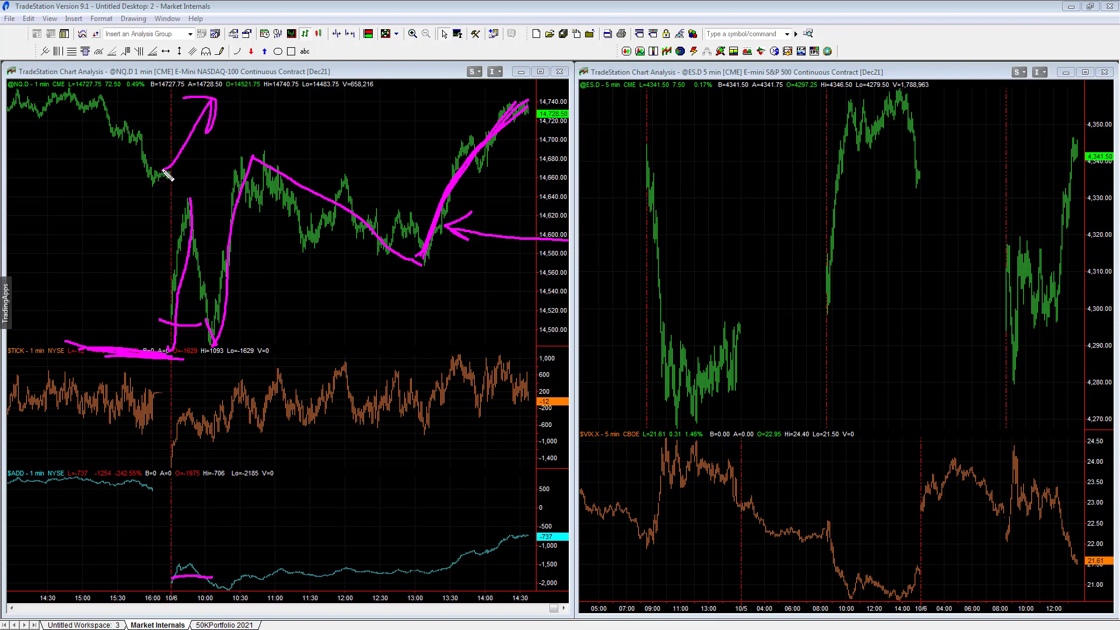
mouse_move(142, 175)
mouse_down()
mouse_move(153, 372)
mouse_move(191, 265)
mouse_up()
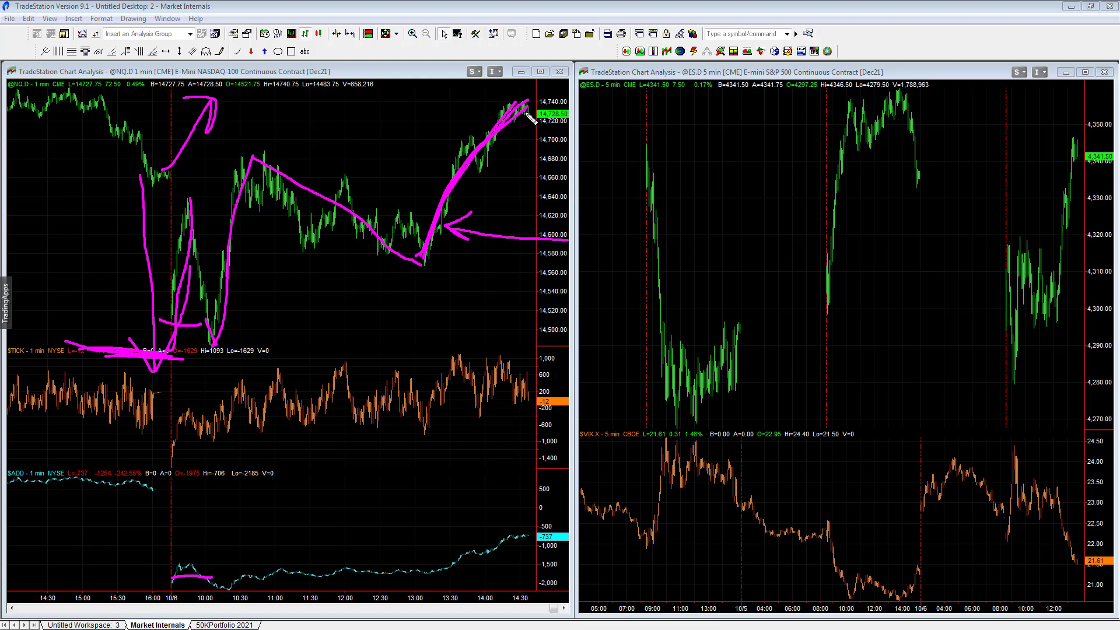
- Draw lines from the NQ high to the ES 5-min opening drop and rebound, adding arrowheads
drag(524, 107, 607, 351)
drag(616, 389, 613, 388)
mouse_move(562, 350)
mouse_down()
mouse_move(639, 415)
mouse_move(657, 167)
mouse_up()
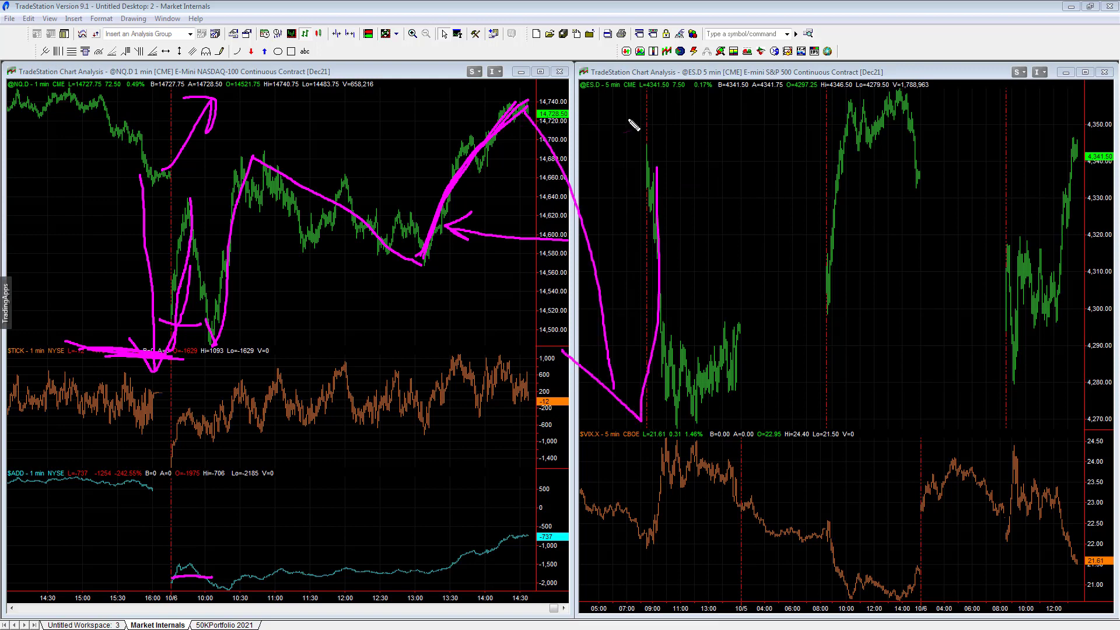
mouse_move(528, 114)
mouse_down()
mouse_move(596, 28)
mouse_move(595, 46)
mouse_move(557, 38)
mouse_up()
drag(520, 115, 602, 279)
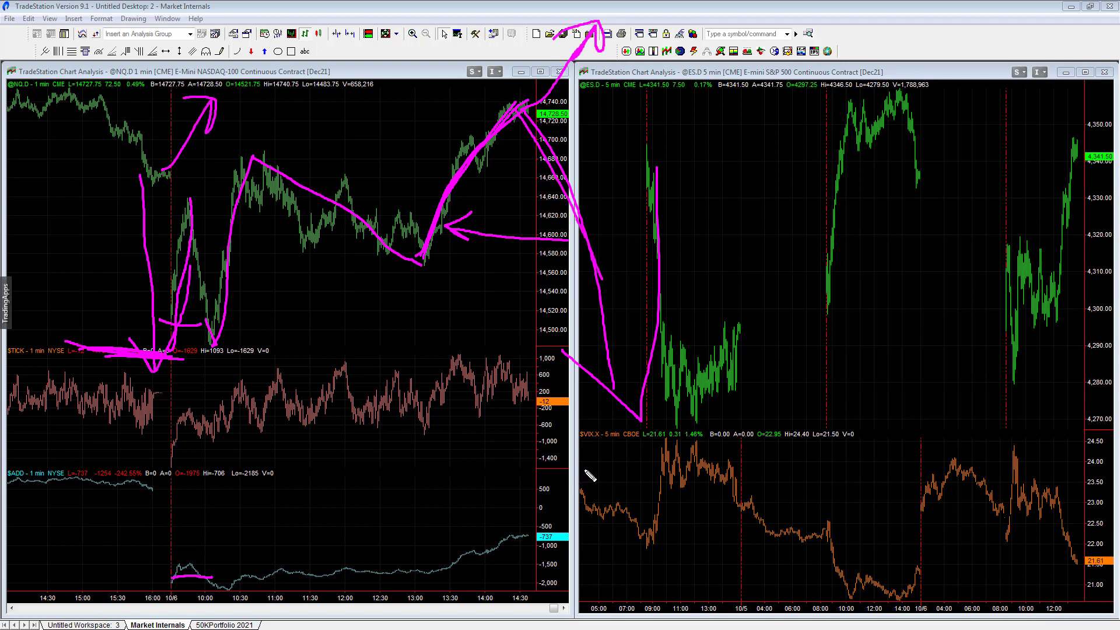